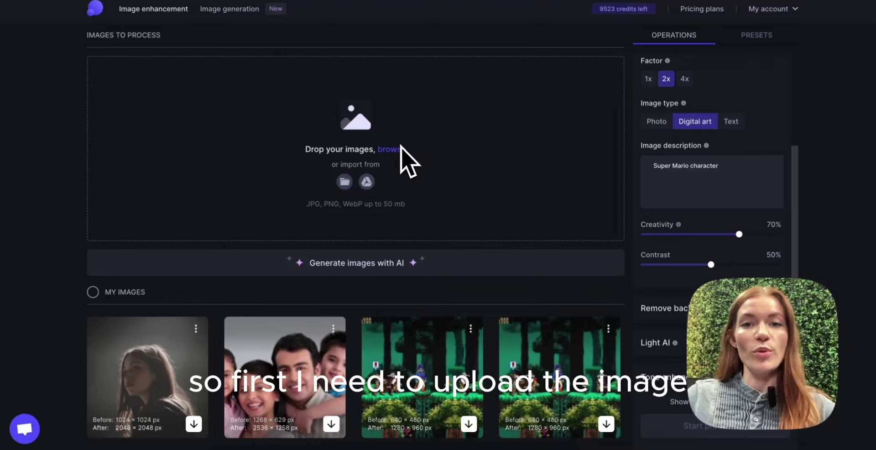
# Quick Look images (2).jpeg in Finder, then browse for it from Let's Enhance's upload area
pyautogui.moveTo(215, 445)
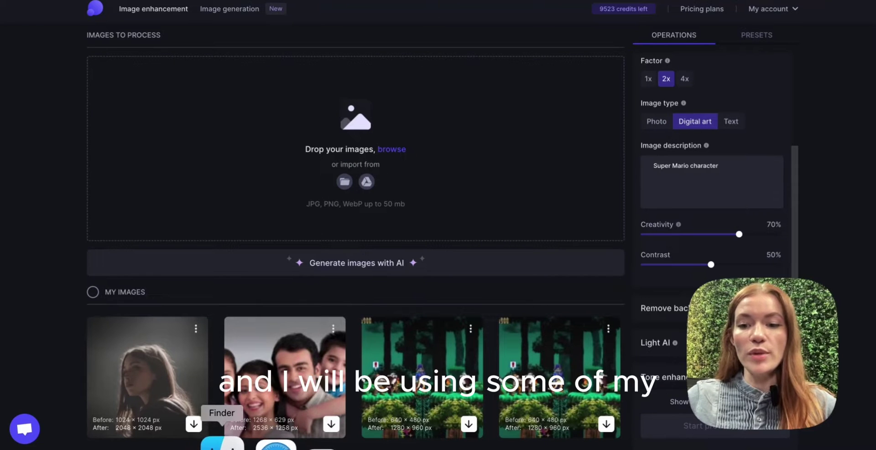
pyautogui.click(213, 443)
pyautogui.press('space')
pyautogui.scroll(3, 247, 100)
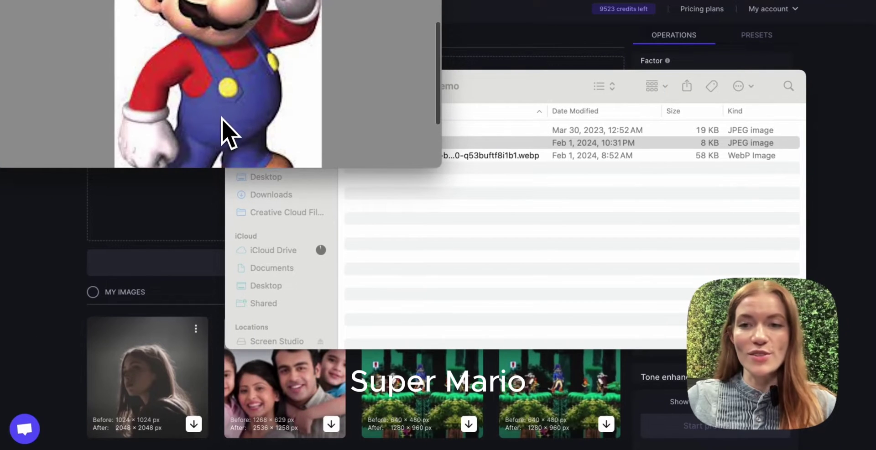
pyautogui.scroll(-5, 222, 119)
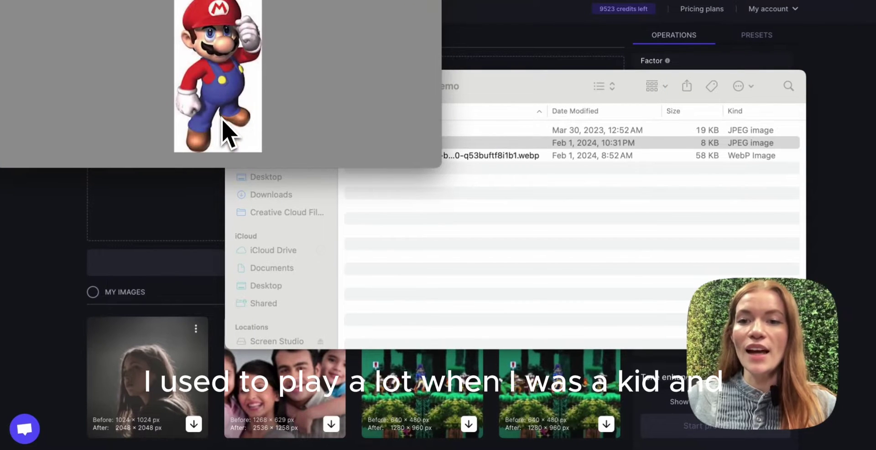
pyautogui.click(172, 229)
pyautogui.click(329, 156)
# Upload images (2).jpeg into the Let's Enhance processing queue
pyautogui.doubleClick(170, 91)
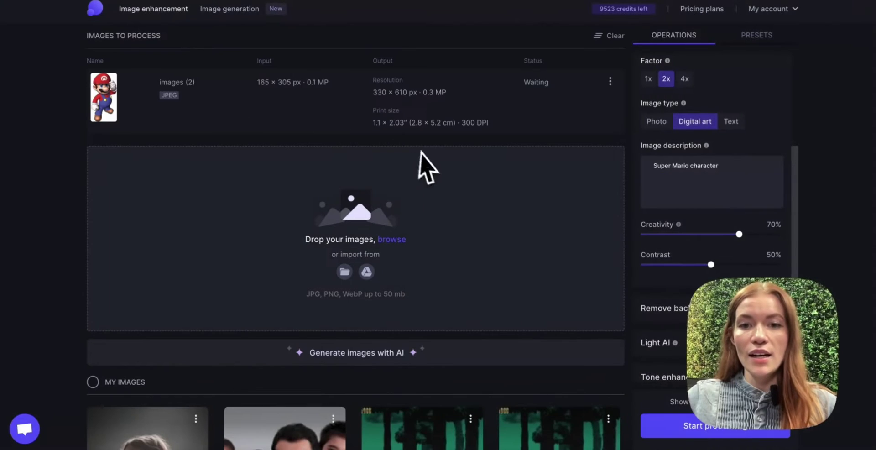
pyautogui.scroll(-2, 519, 216)
pyautogui.scroll(2, 520, 217)
pyautogui.scroll(-2, 519, 217)
pyautogui.scroll(2, 519, 217)
pyautogui.scroll(3, 761, 144)
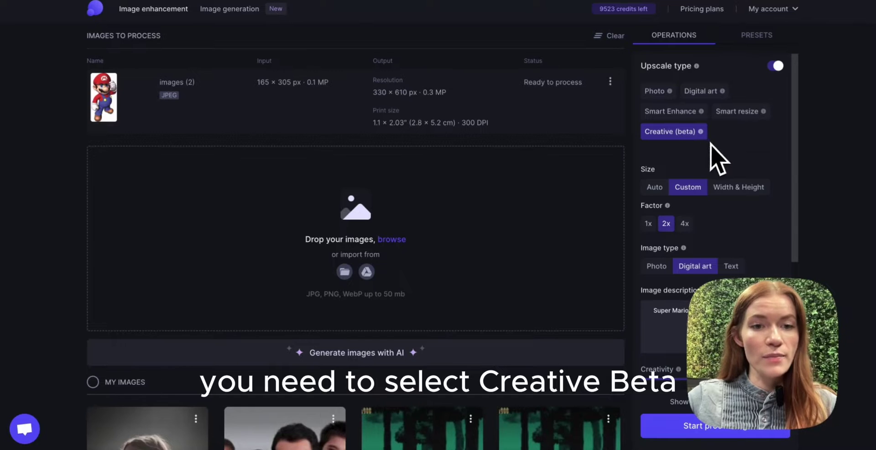
# Review the Operations panel: Creative (beta), Custom size at 2x, Digital art, 'Super Mario character' description
pyautogui.scroll(-1, 676, 207)
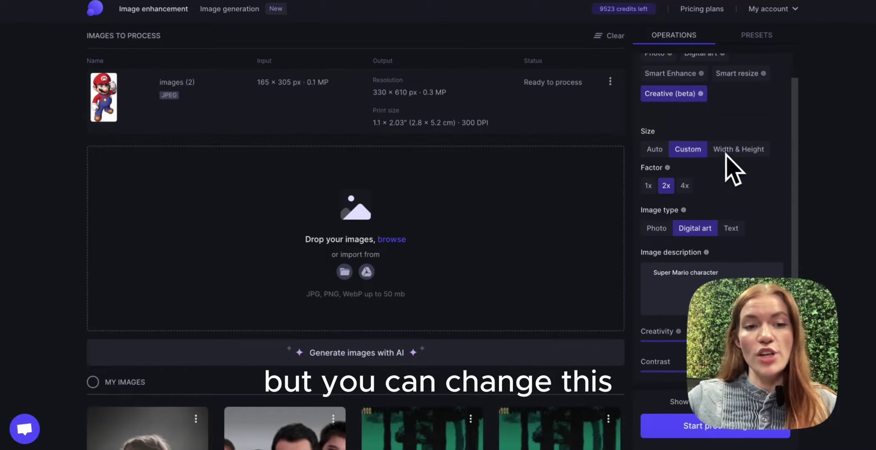
pyautogui.scroll(-1, 729, 178)
pyautogui.scroll(-2, 728, 178)
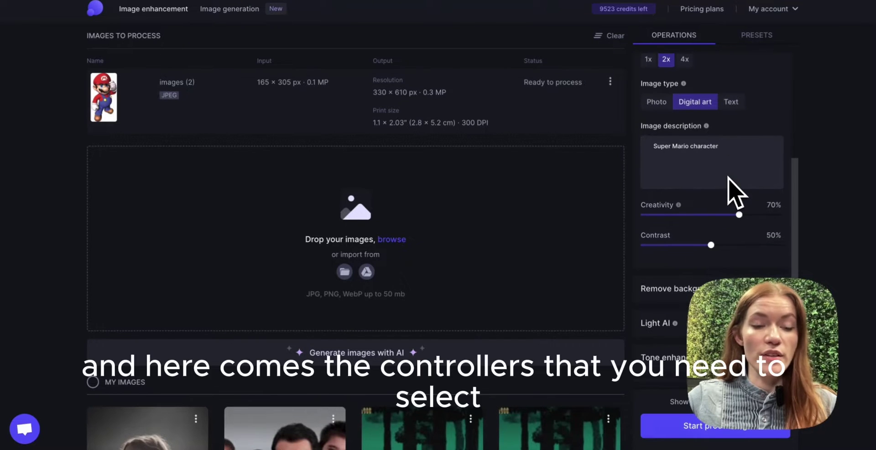
pyautogui.scroll(1, 729, 178)
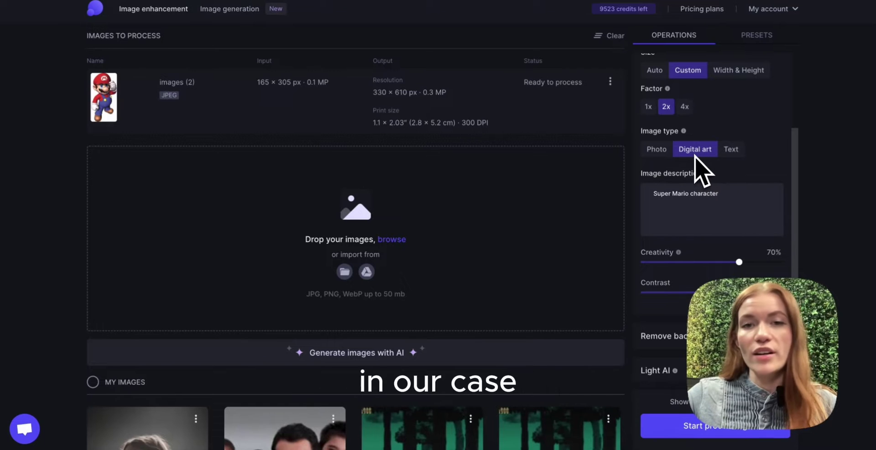
pyautogui.scroll(-1, 703, 159)
pyautogui.scroll(-2, 693, 149)
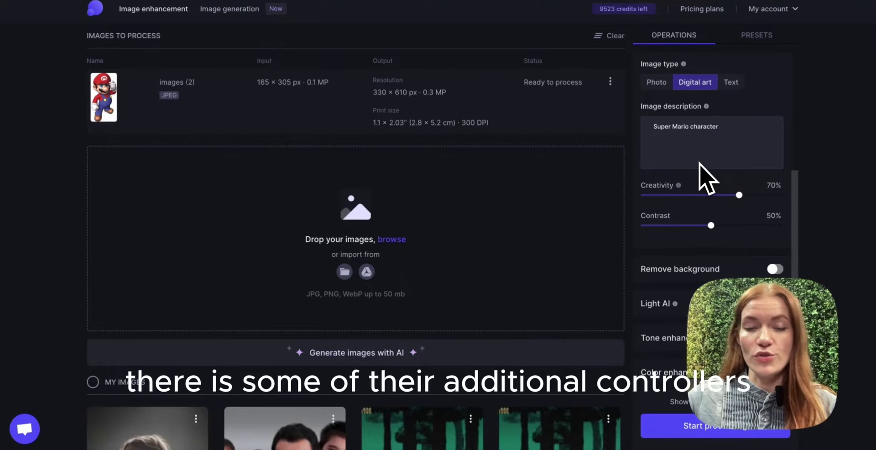
pyautogui.scroll(1, 700, 164)
pyautogui.moveTo(708, 118)
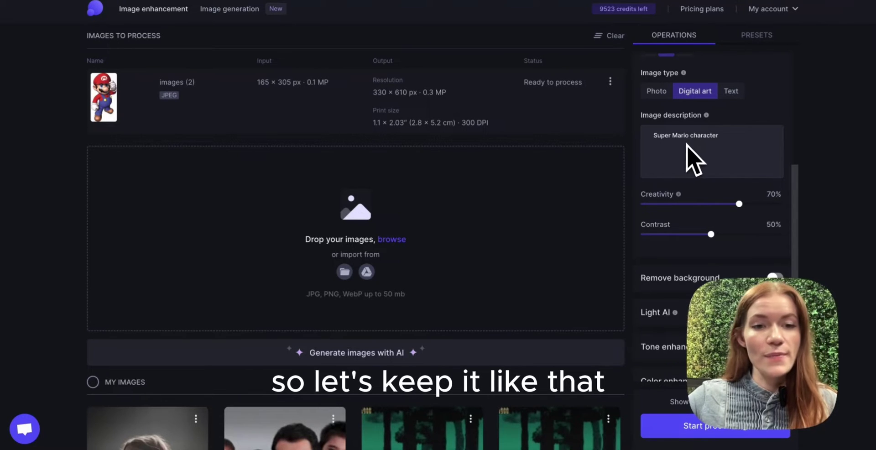
pyautogui.scroll(-1, 689, 160)
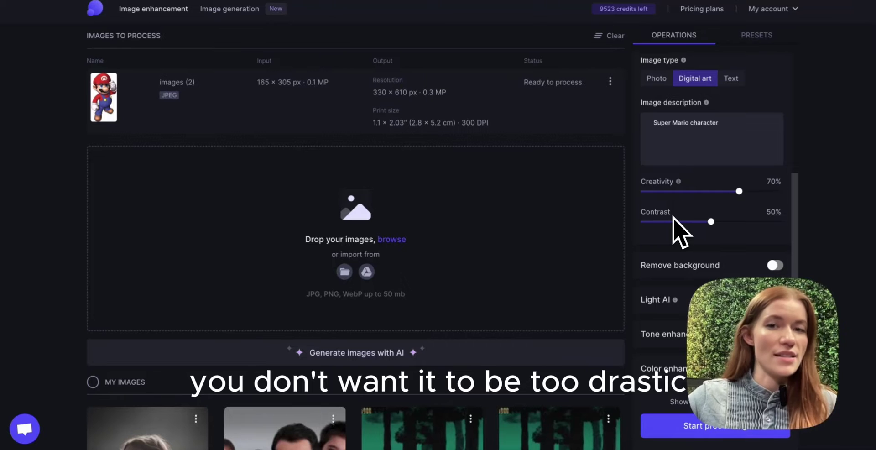
pyautogui.moveTo(678, 184)
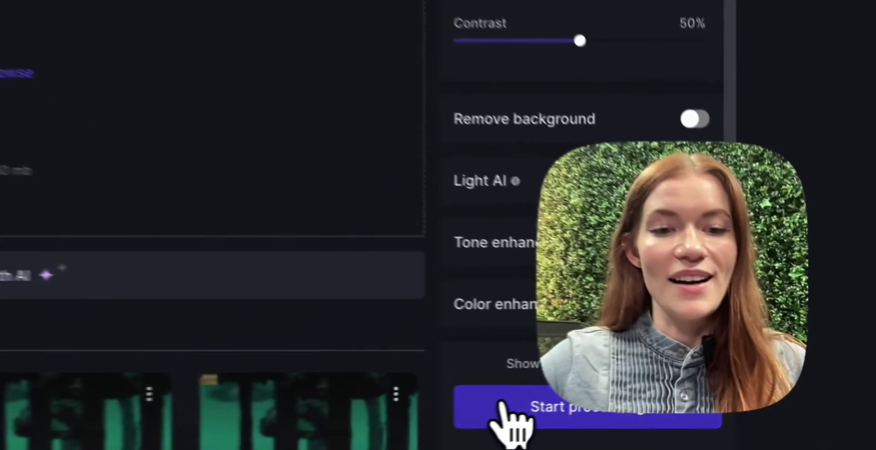
# Start processing and wait until the Mario image is upscaled to 330 × 610 px in My Images
pyautogui.click(666, 426)
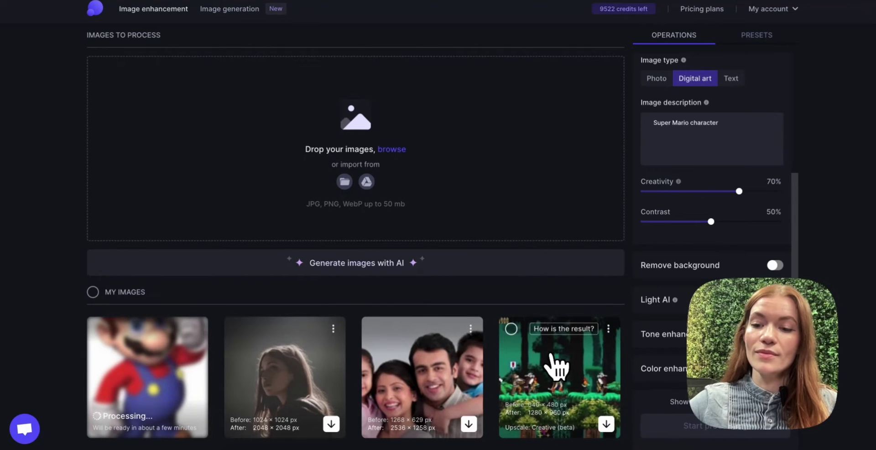
pyautogui.scroll(-1, 551, 356)
pyautogui.scroll(1, 558, 365)
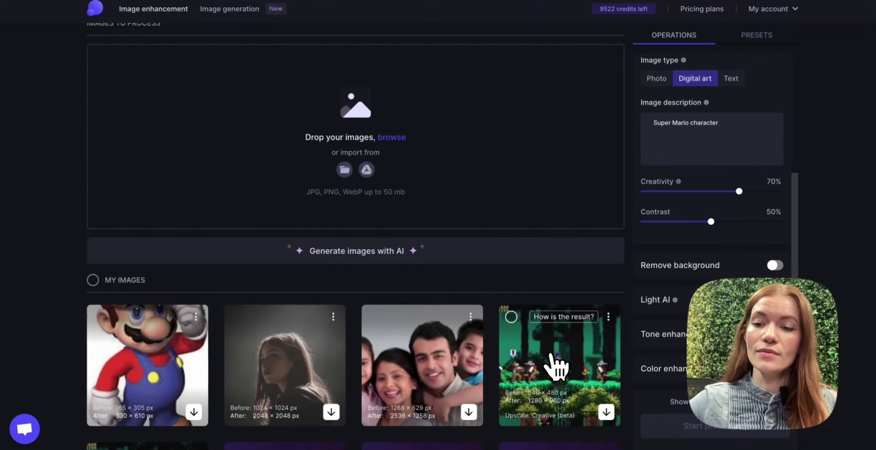
# Download the upscaled 330 × 610 Mario image and open it in Preview, zooming in
pyautogui.click(193, 412)
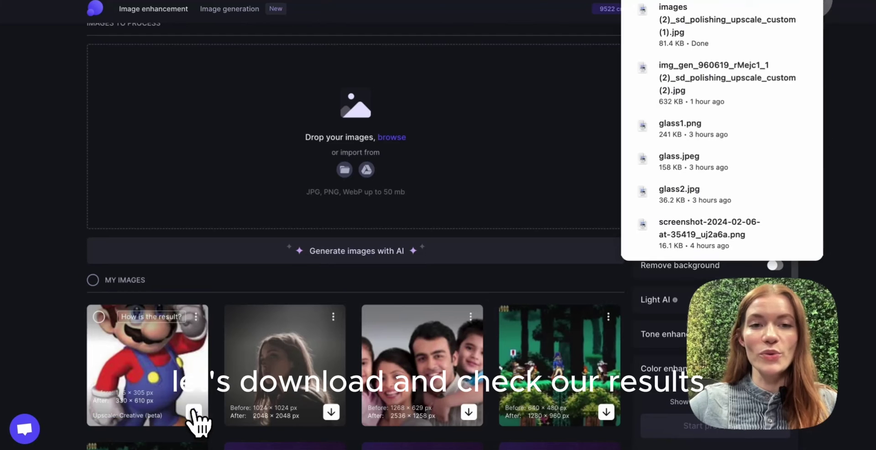
pyautogui.click(653, 14)
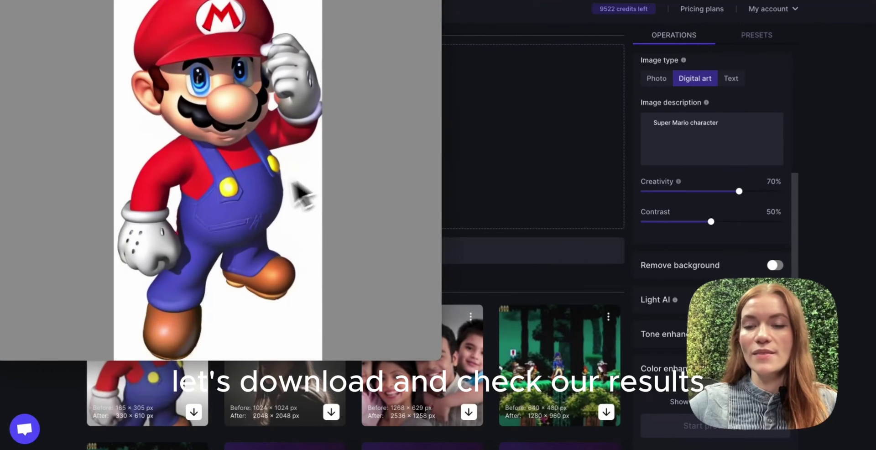
pyautogui.scroll(3, 223, 131)
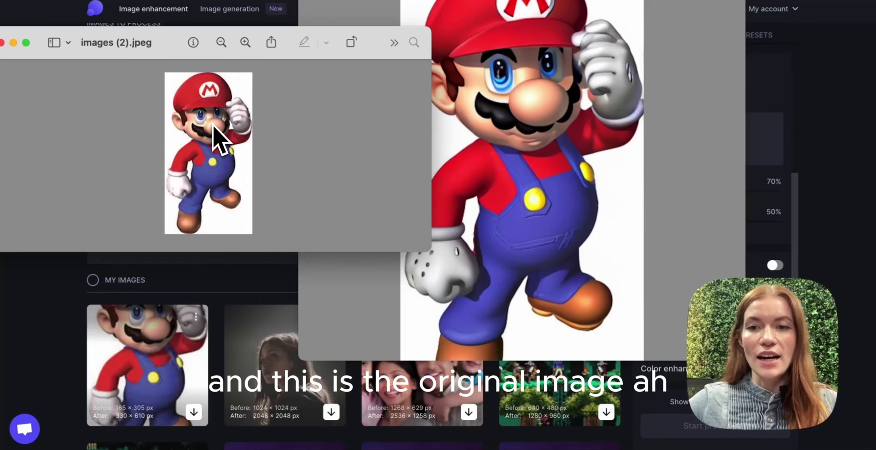
pyautogui.scroll(5, 213, 124)
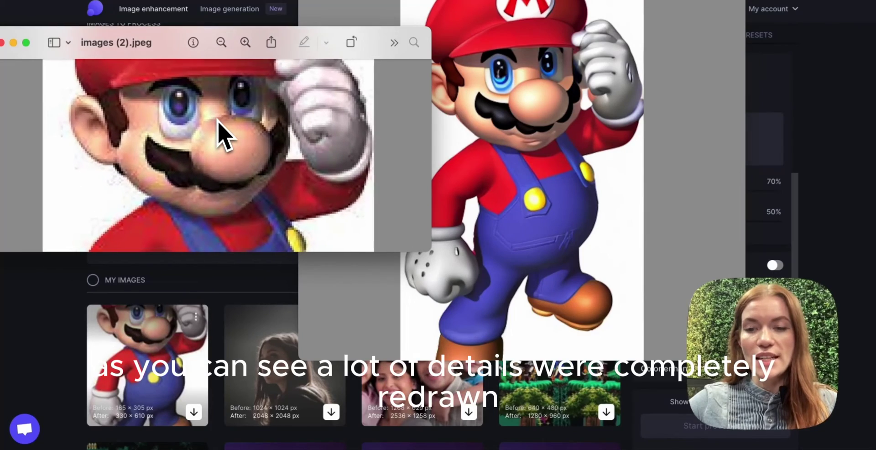
pyautogui.scroll(3, 218, 120)
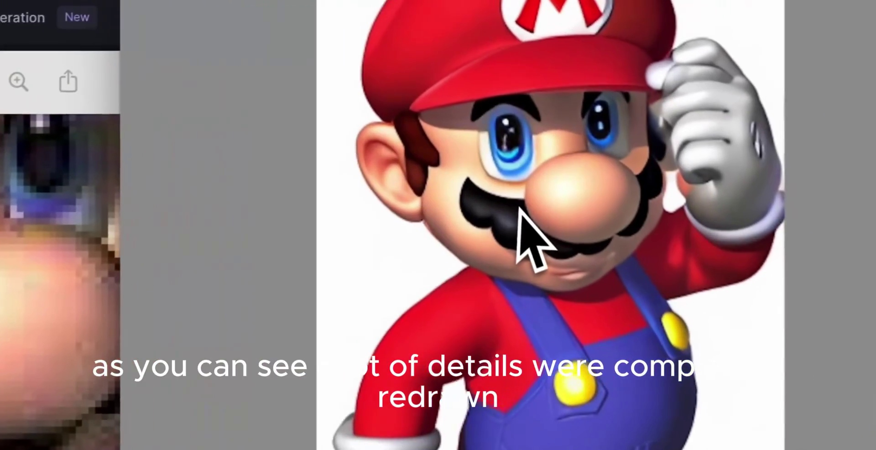
pyautogui.scroll(4, 501, 220)
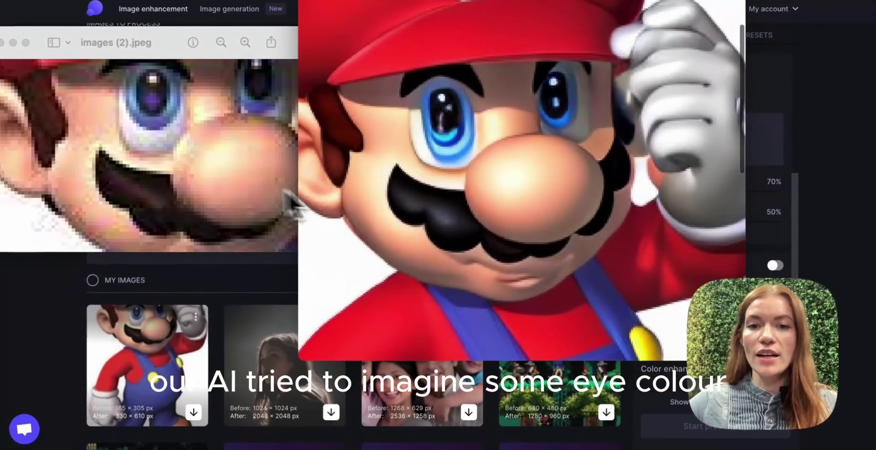
pyautogui.scroll(-3, 486, 208)
# Bring the original images (2).jpeg window forward and zoom to compare it with the upscaled result
pyautogui.click(253, 199)
pyautogui.scroll(-8, 252, 198)
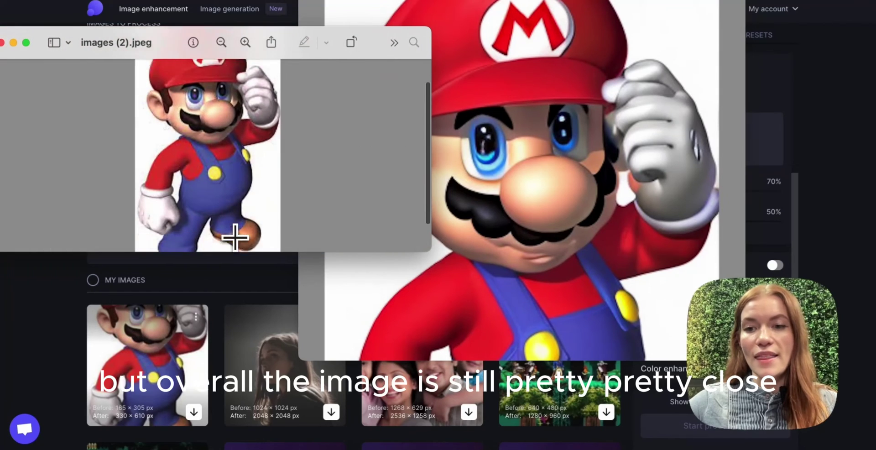
pyautogui.scroll(6, 235, 237)
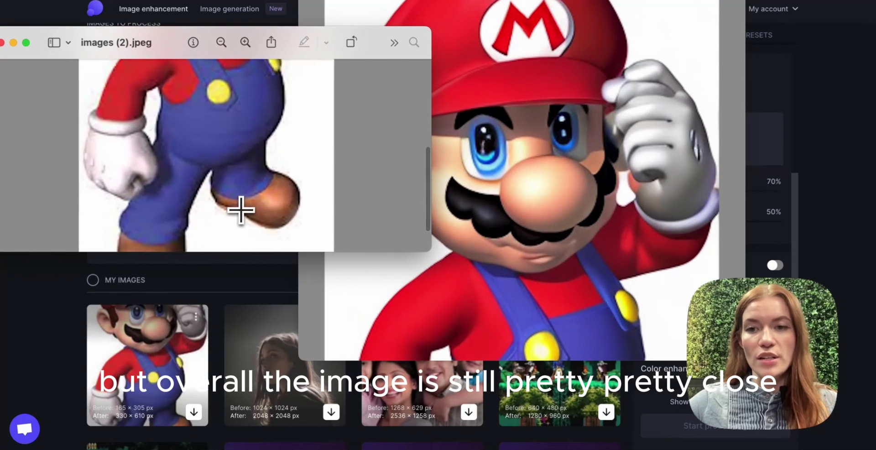
pyautogui.scroll(4, 241, 210)
pyautogui.scroll(-3, 240, 210)
pyautogui.scroll(2, 240, 210)
pyautogui.scroll(-5, 523, 255)
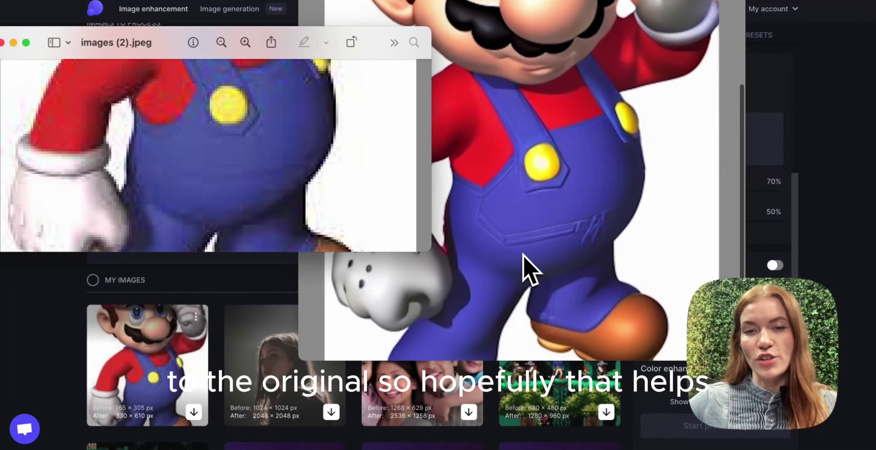